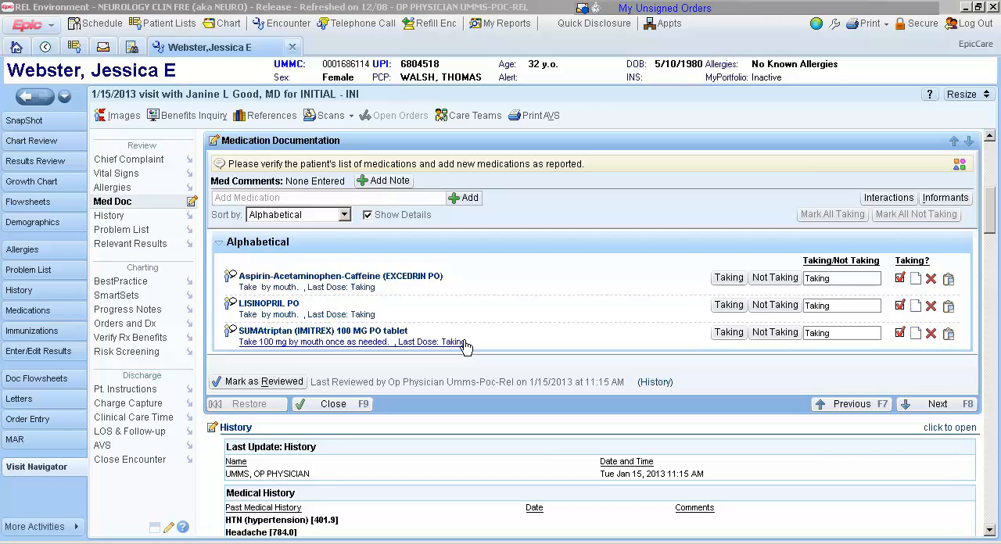
Add Migraine with aura (346.00B) to the past medical history, finding the diagnosis with the search "mig w a".
left_click(60, 292)
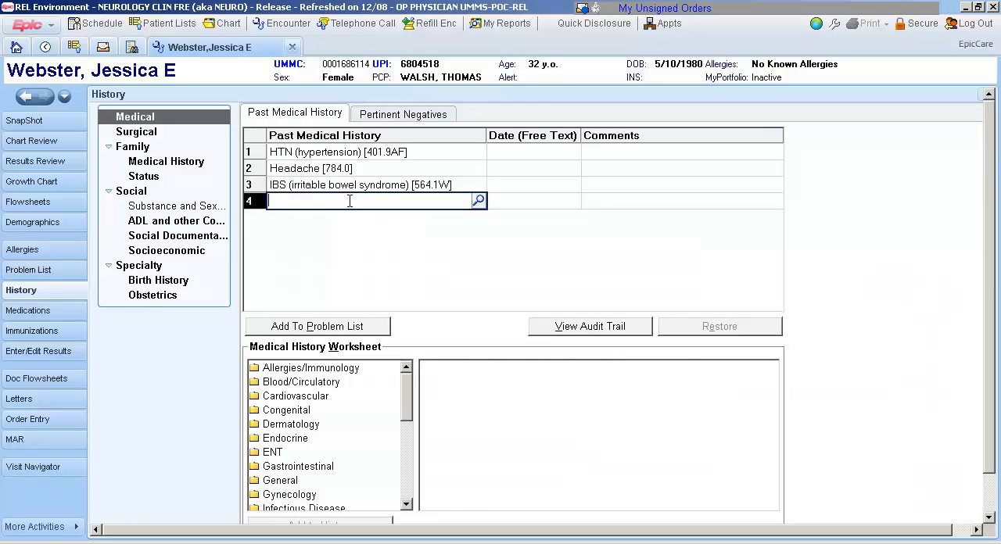
type("mi")
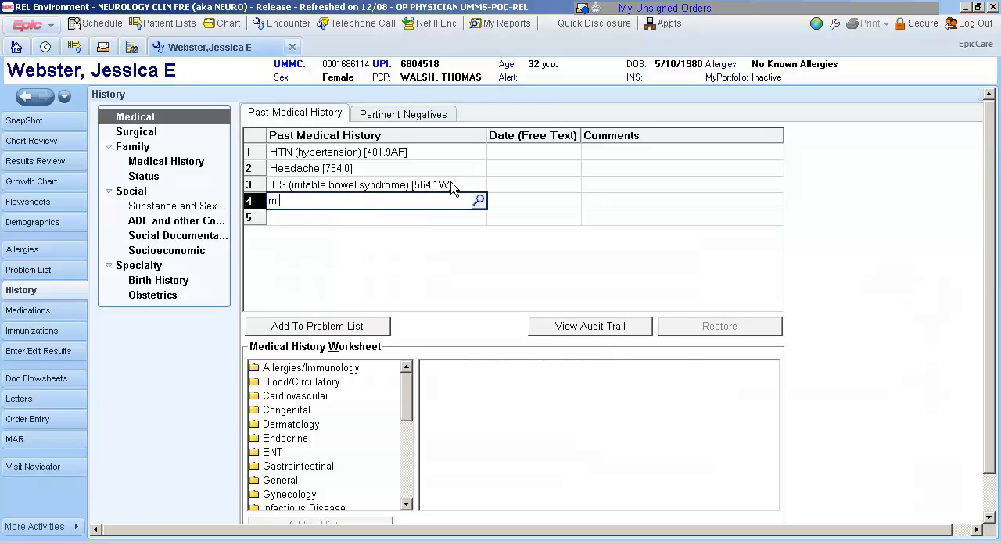
type("g w a")
key("Return")
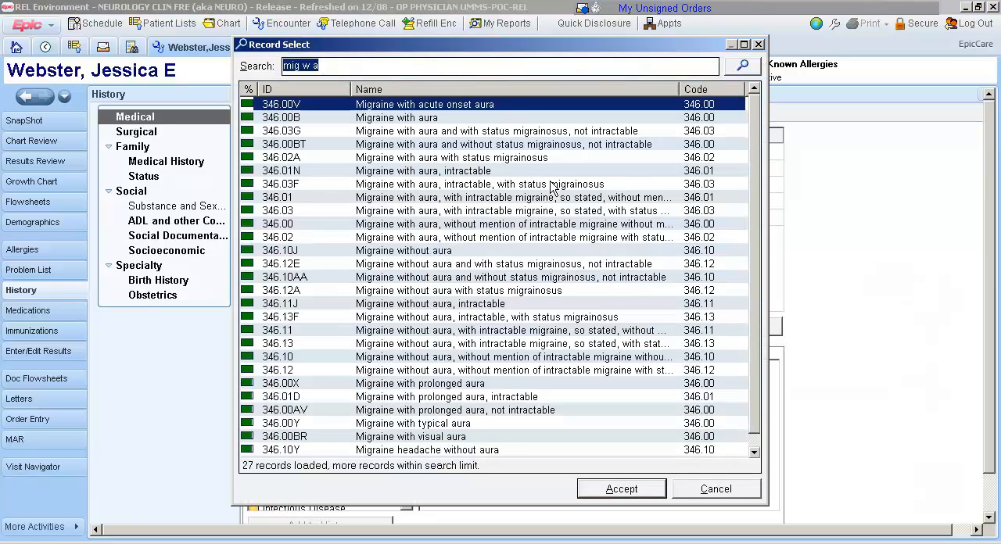
left_click(382, 119)
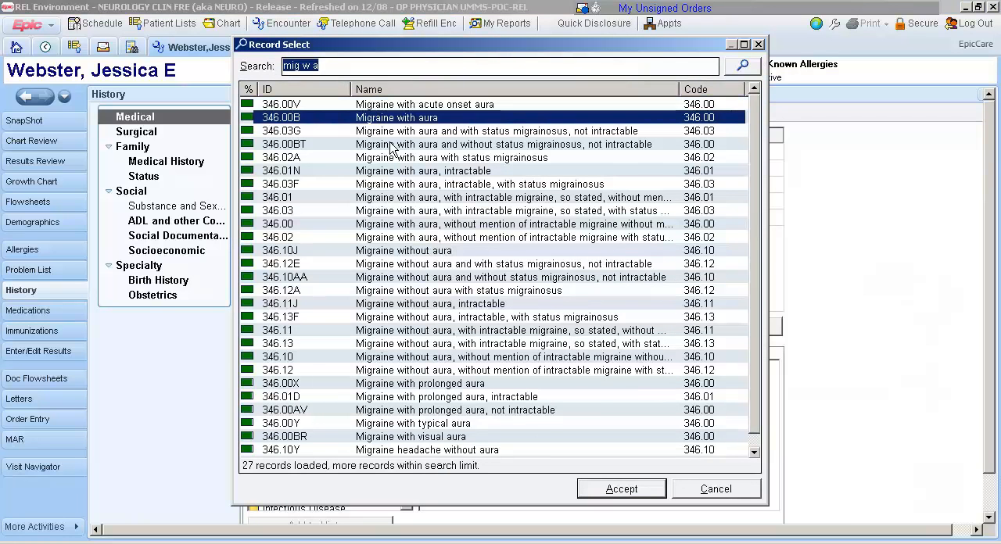
left_click(635, 488)
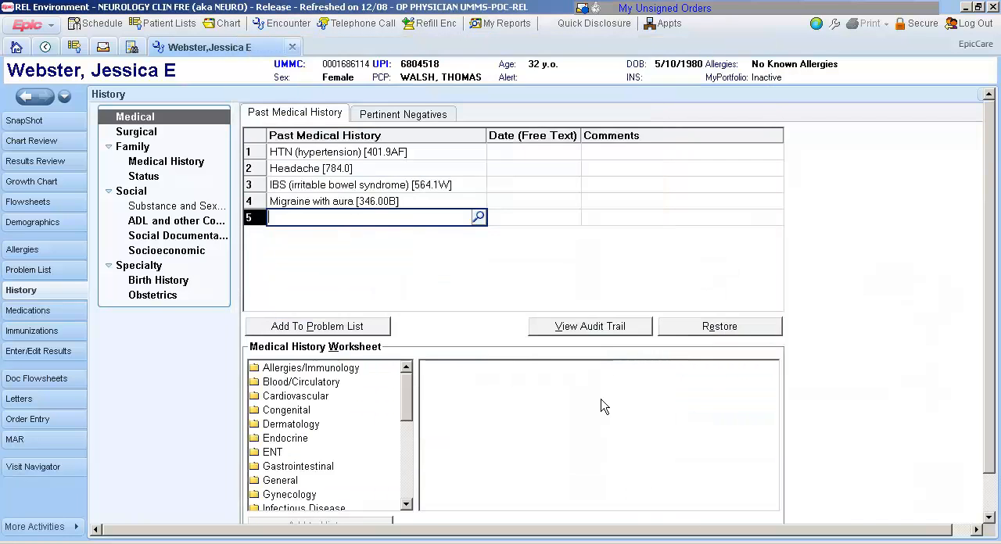
Enter the comment "visual, 1 hemisensory" for the Migraine with aura history entry.
left_click(603, 205)
type("visual, ")
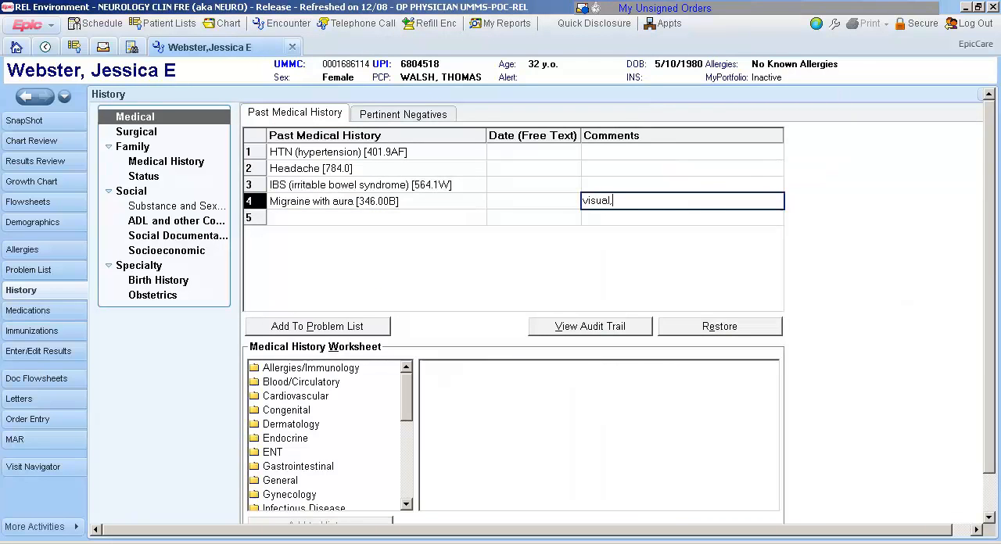
type("1 he")
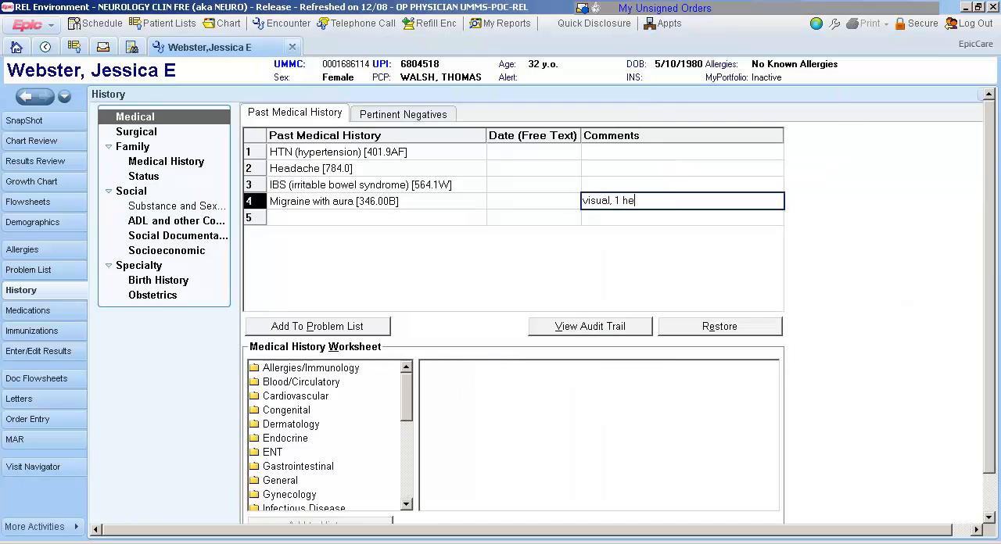
type("misensory")
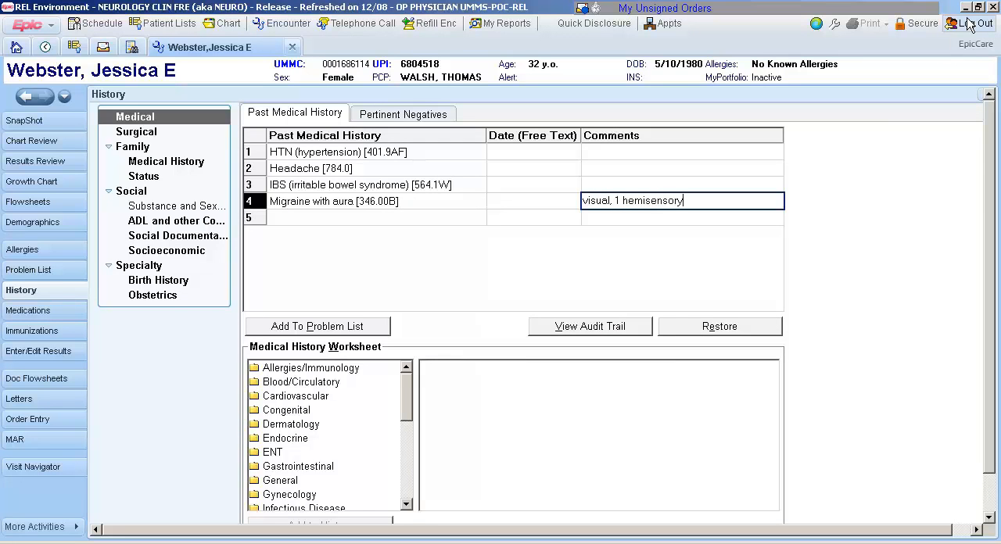
key("Return")
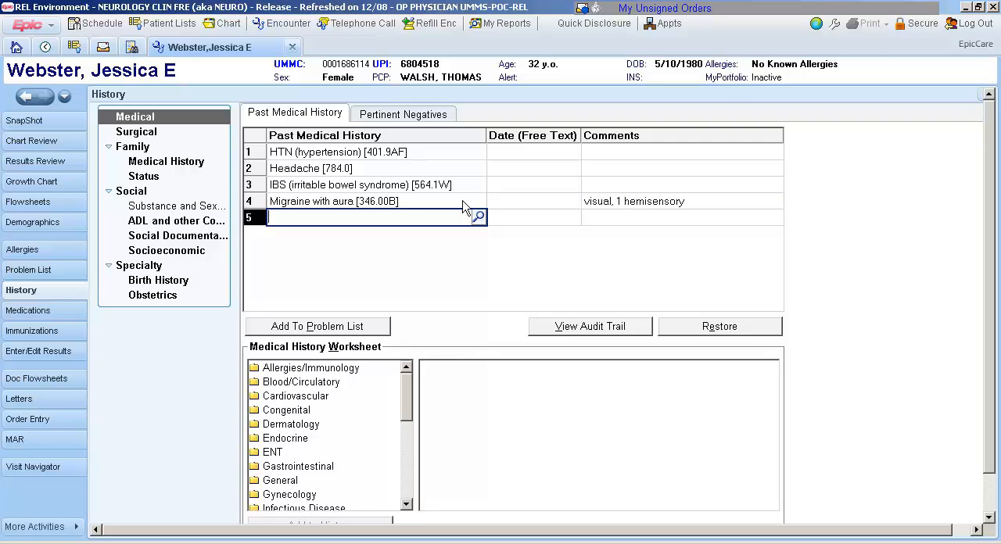
Add the Migraine with aura history entry to the problem list and accept its overview there.
left_click(358, 201)
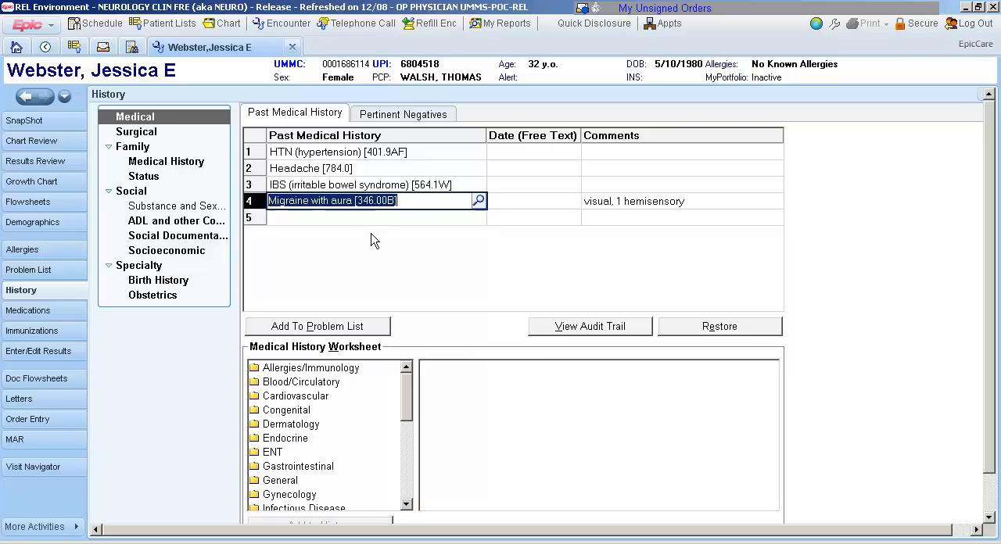
left_click(371, 329)
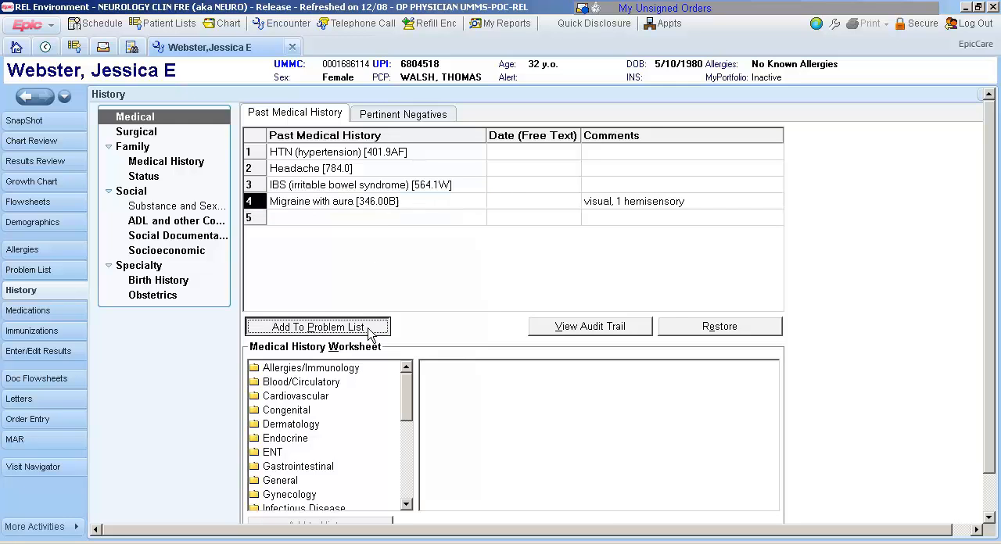
left_click(56, 275)
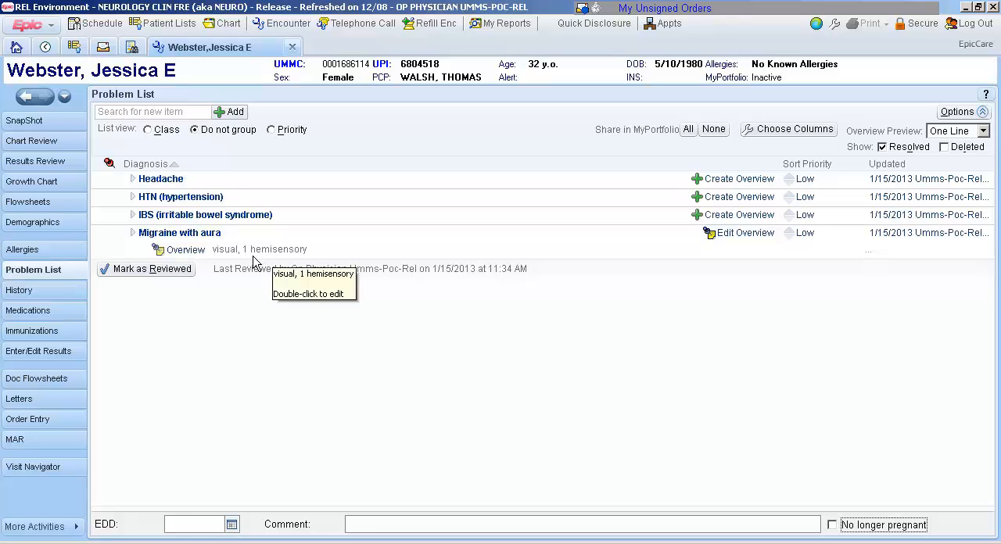
left_click(197, 259)
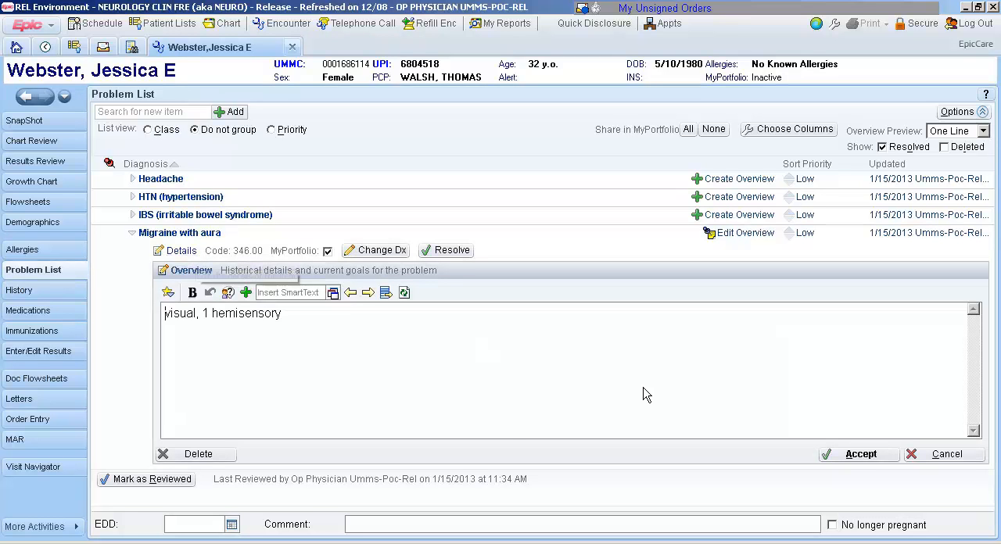
left_click(854, 454)
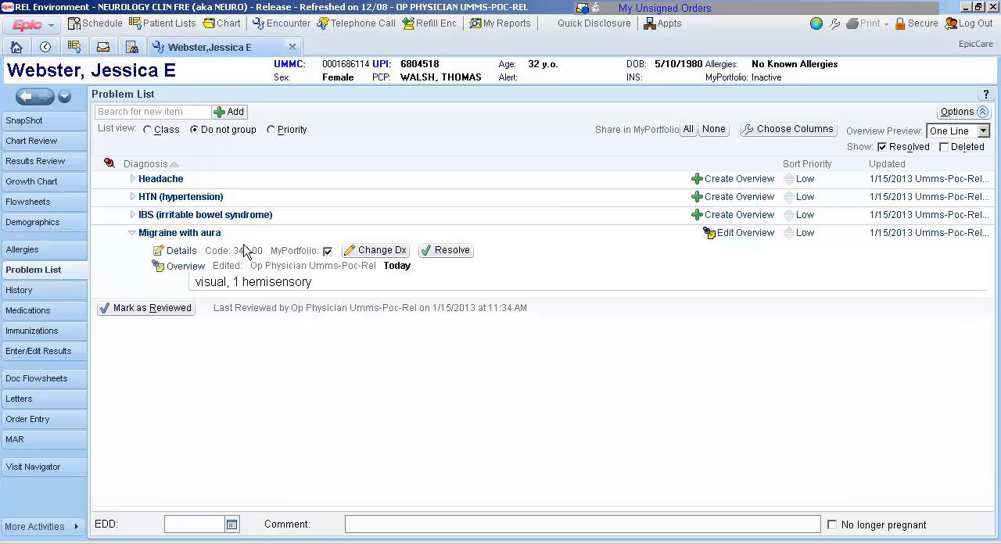
Delete Headache from the problem list and mark the list as reviewed.
right_click(176, 184)
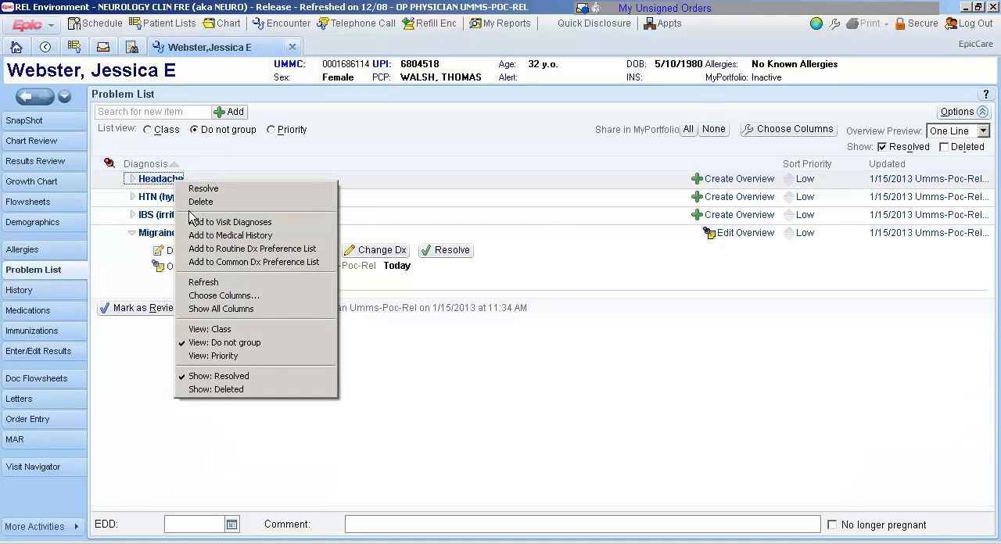
left_click(198, 203)
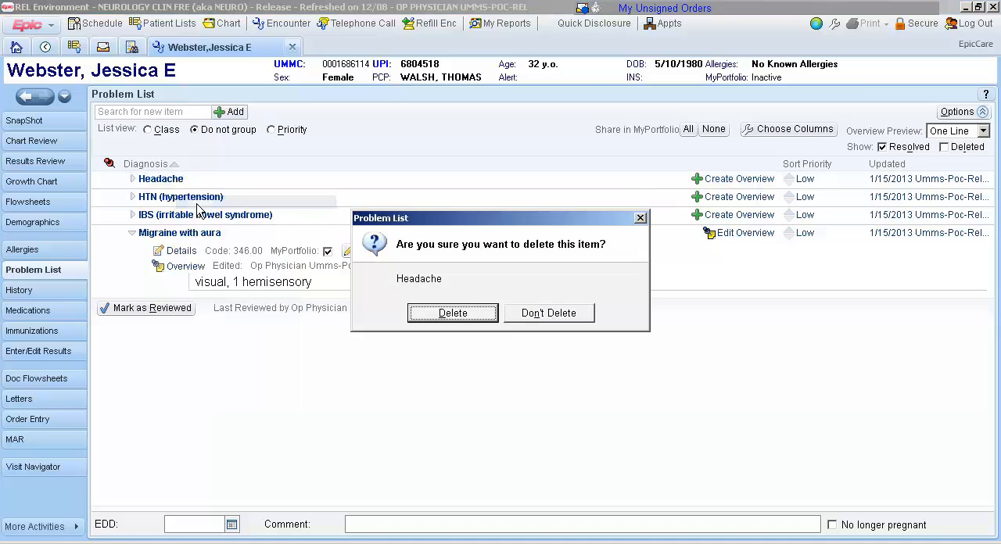
left_click(412, 315)
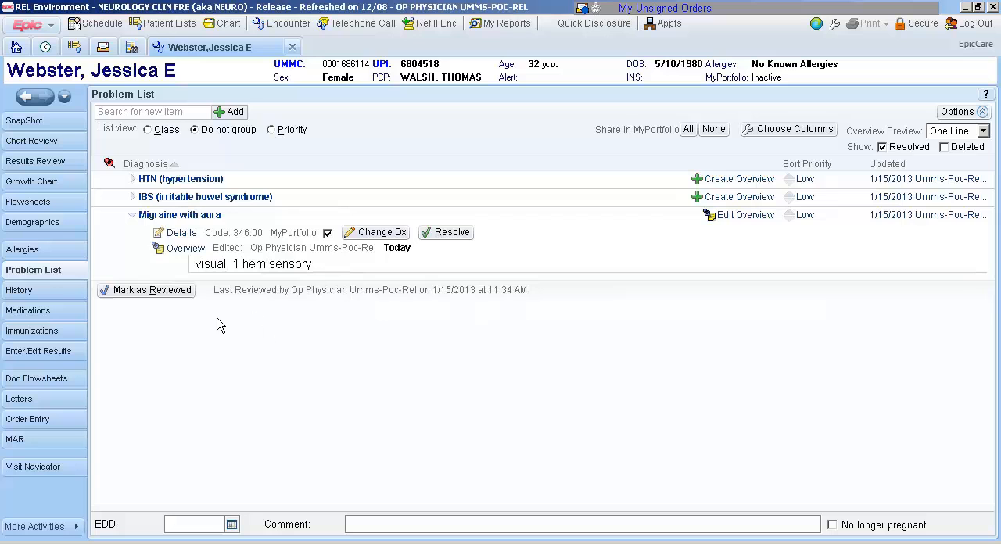
left_click(174, 293)
Add Medication overuse headache (339.3) as a visit diagnosis in Orders and Dx, searching "med ov", and copy it to the problem list.
left_click(67, 472)
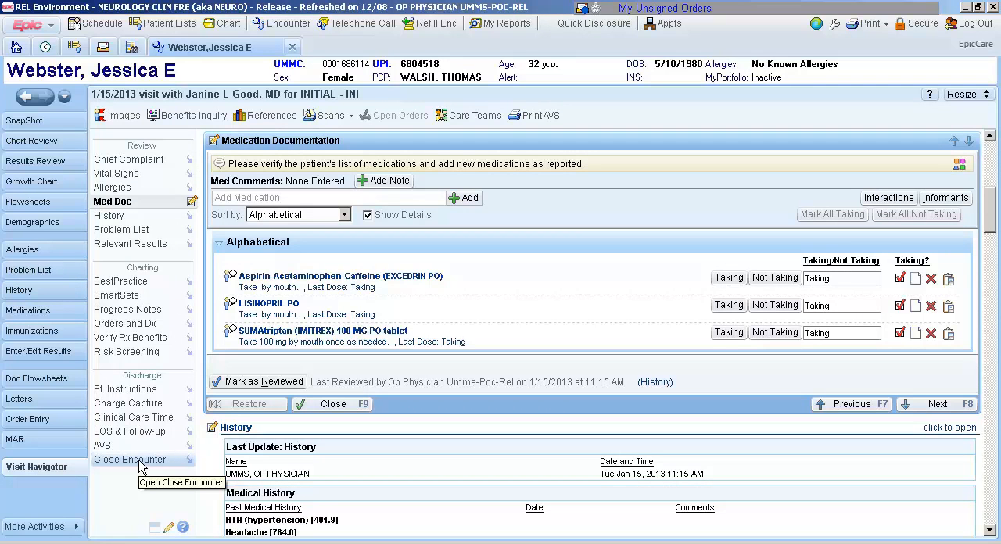
left_click(133, 324)
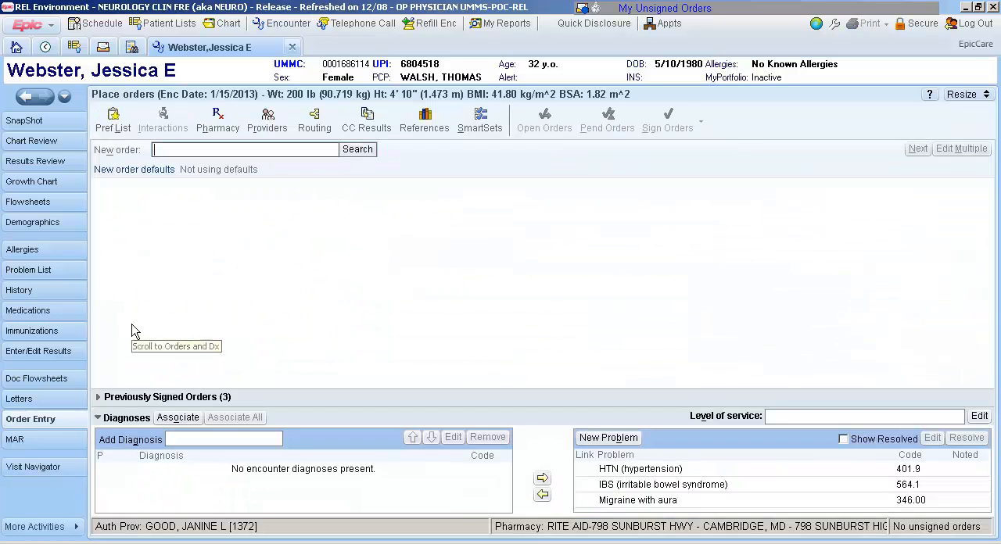
left_click(215, 438)
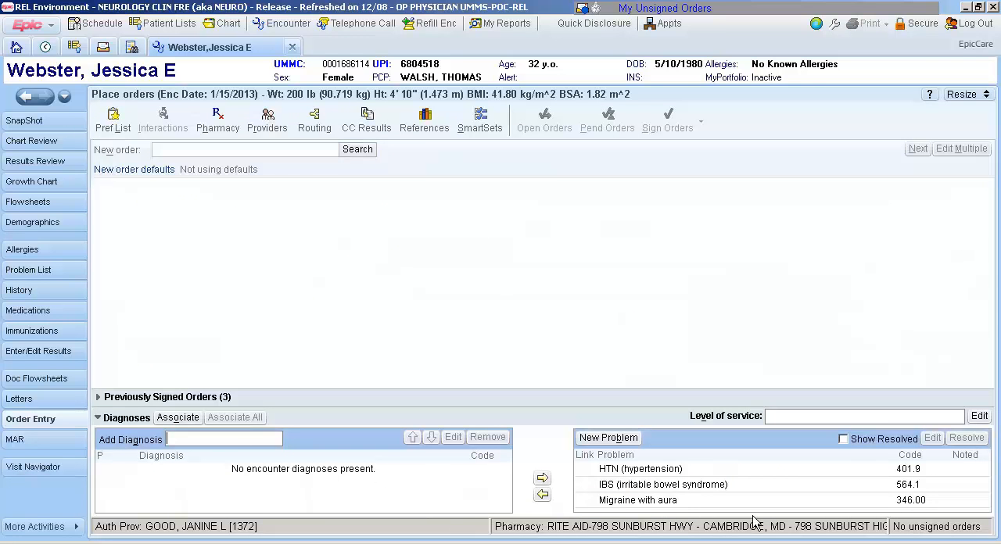
type("med ov")
key("Return")
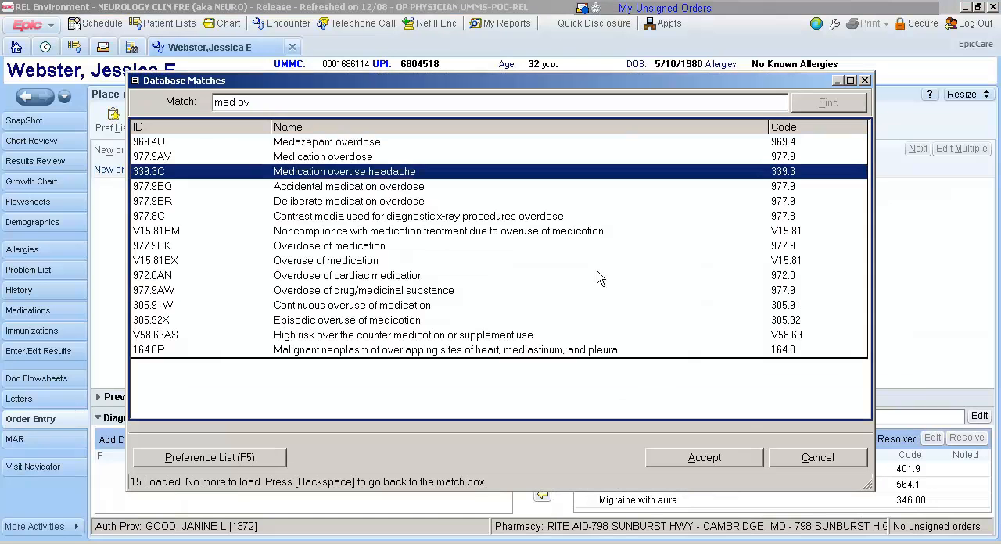
left_click(720, 461)
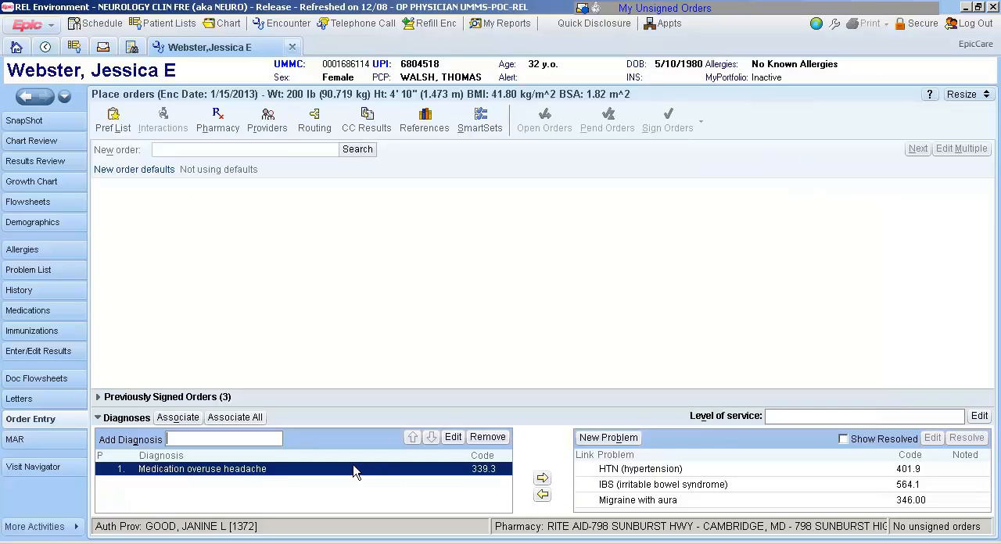
left_click(542, 479)
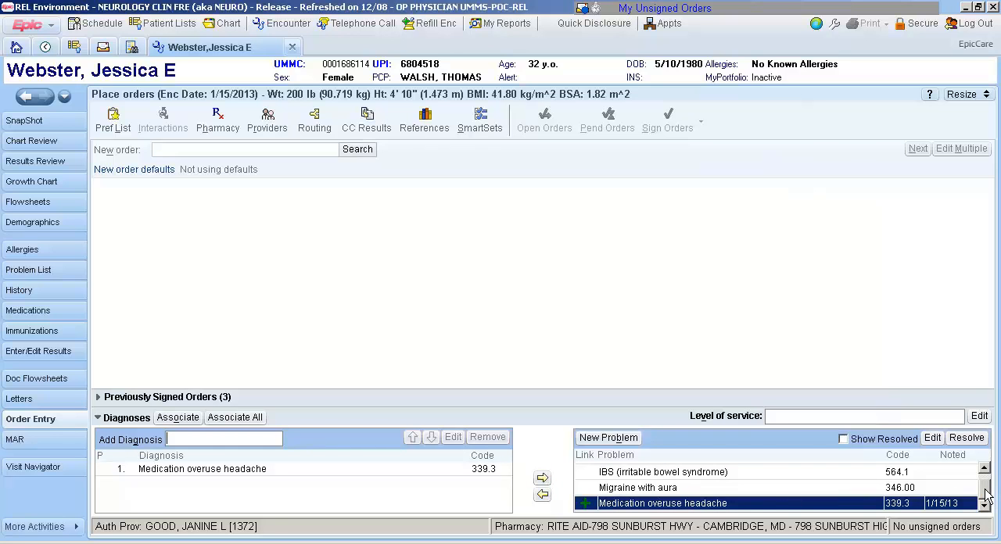
Add HTN (hypertension) from the problem list to the visit diagnoses.
left_click_drag(986, 490, 986, 485)
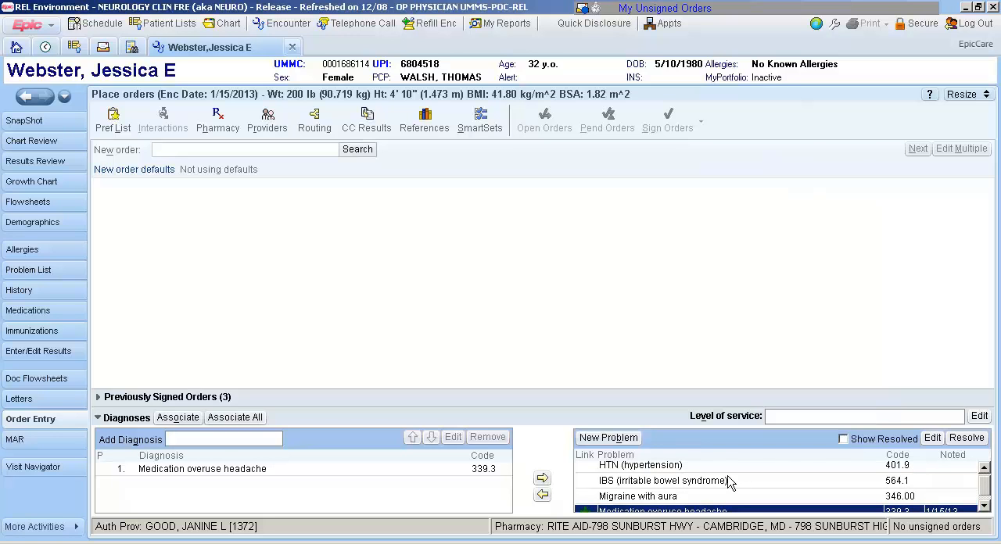
left_click(660, 469)
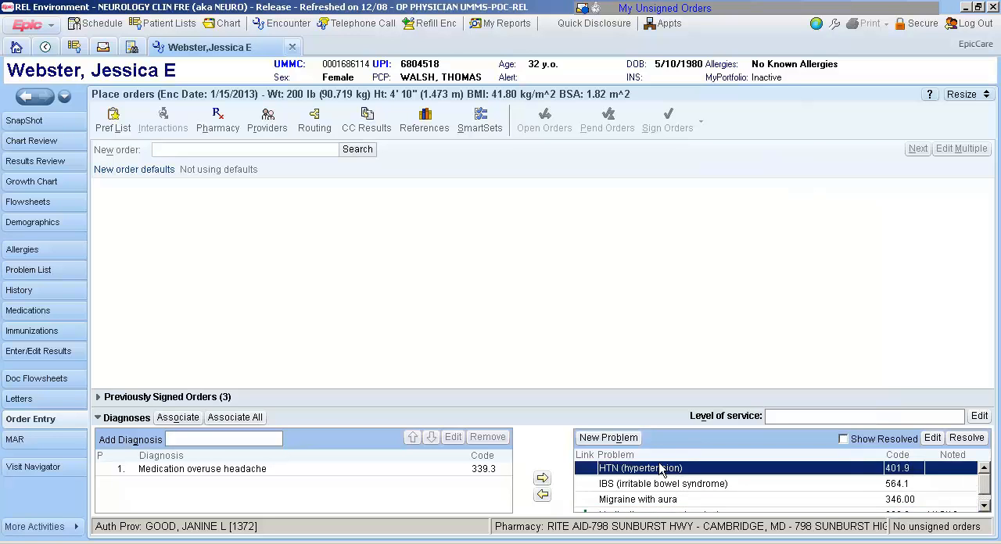
left_click(542, 494)
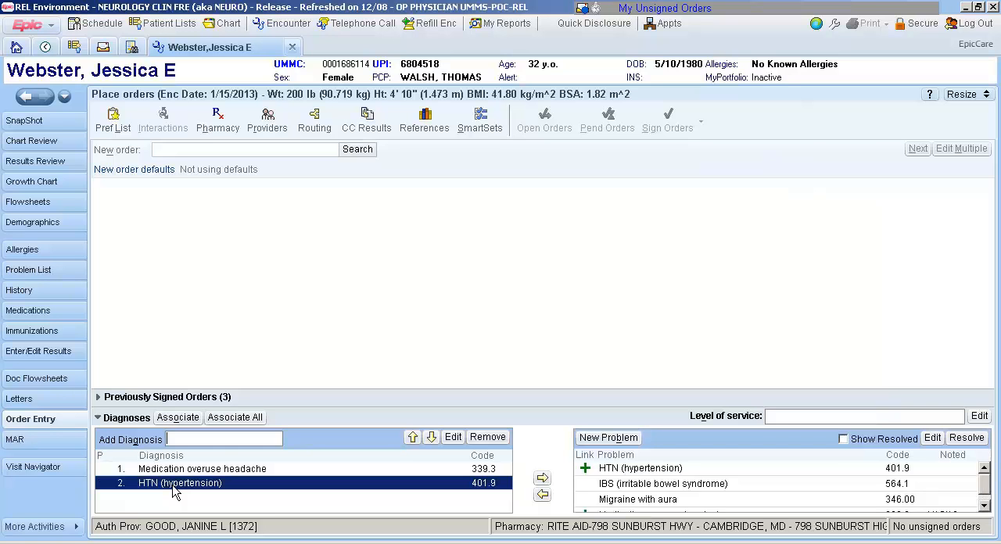
Review the recorded problems in the after-visit summary, SnapShot, medical history and problem list.
left_click(47, 468)
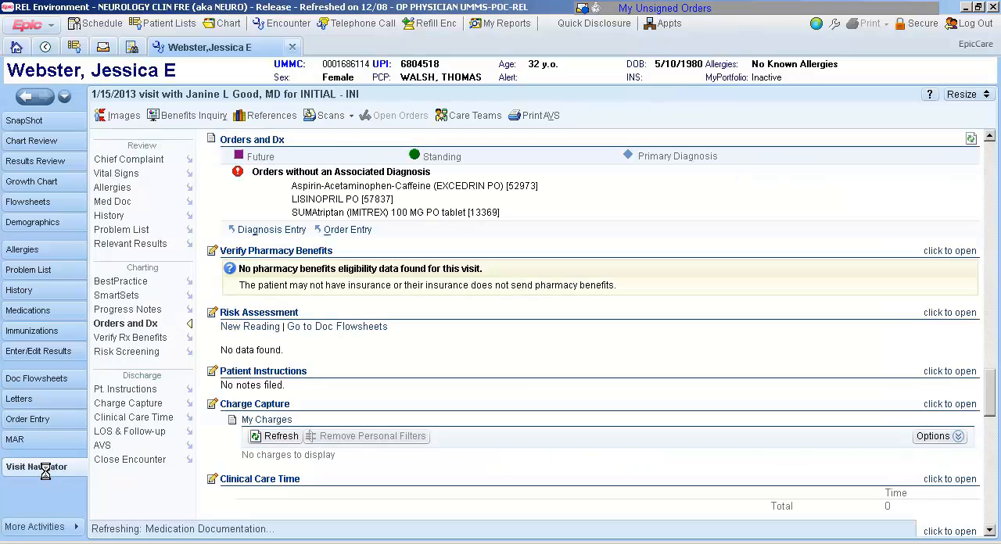
left_click(103, 447)
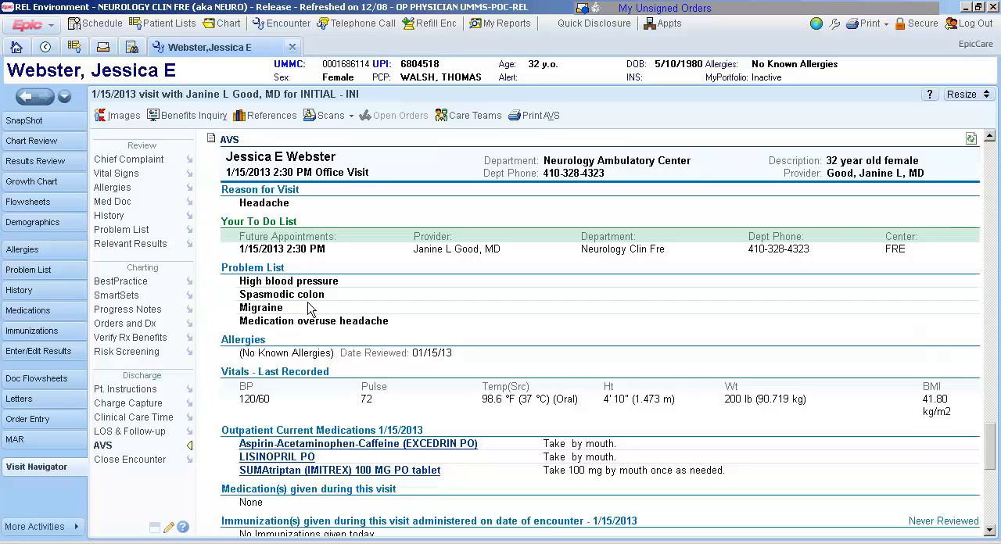
left_click(61, 125)
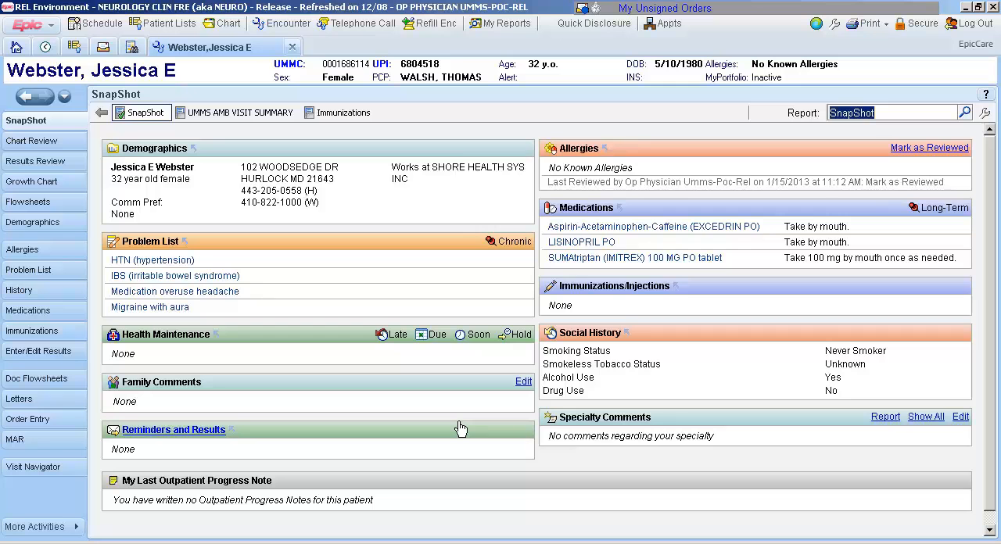
left_click(48, 291)
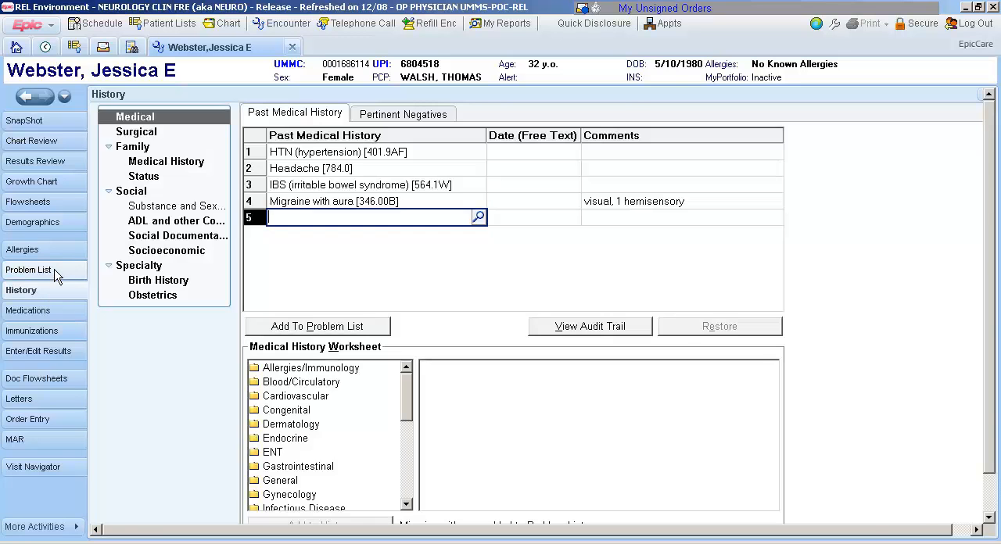
left_click(54, 269)
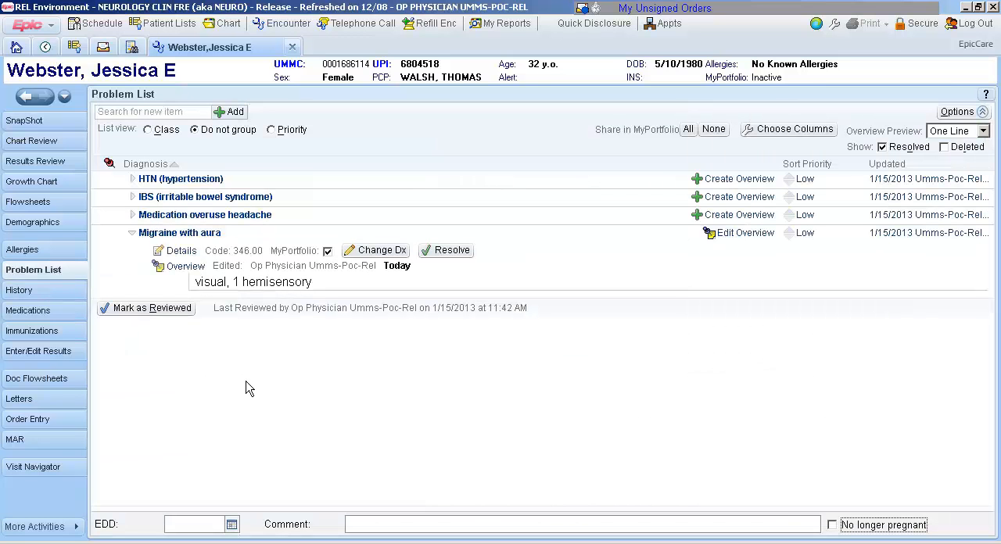